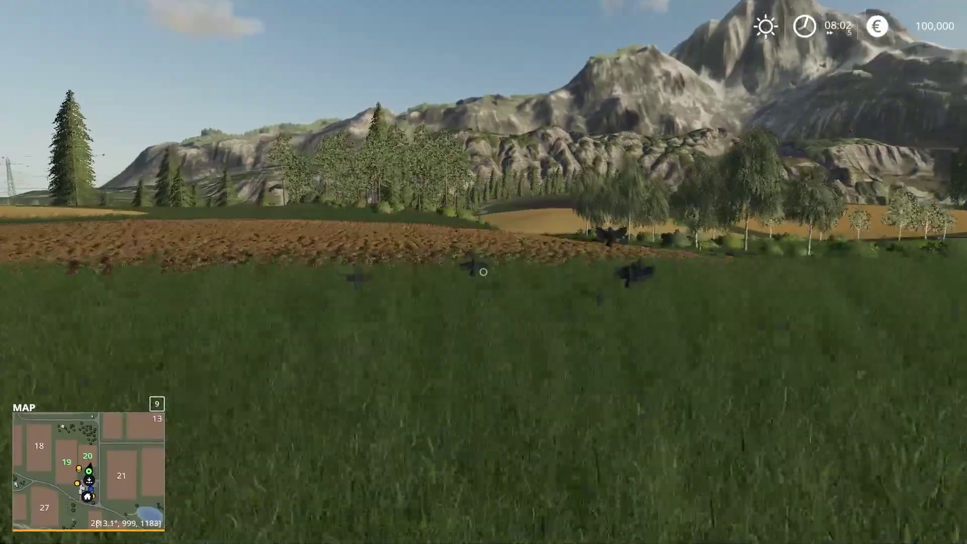
- Walk across the harvested wheat field in the game and examine its edges, surrounding grass and field info
key("w")
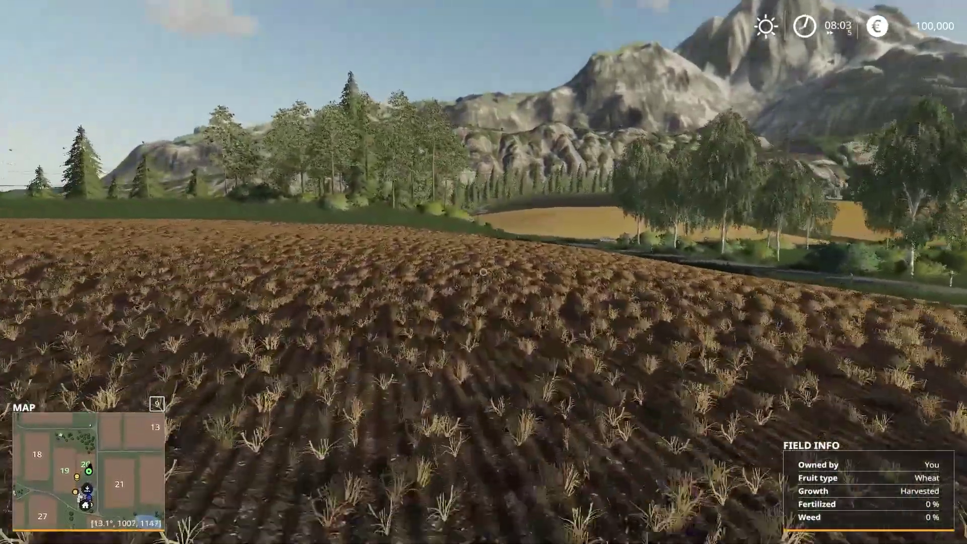
key("w")
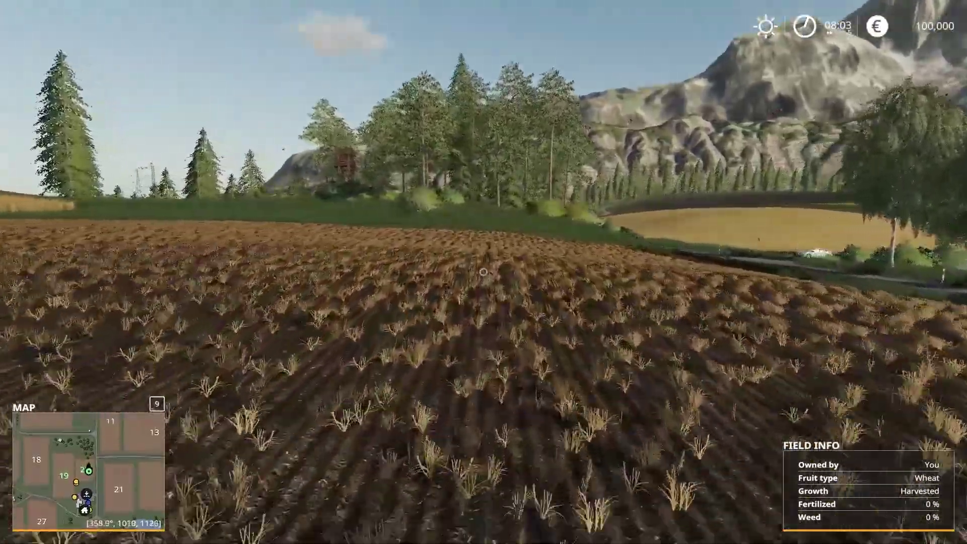
key("w")
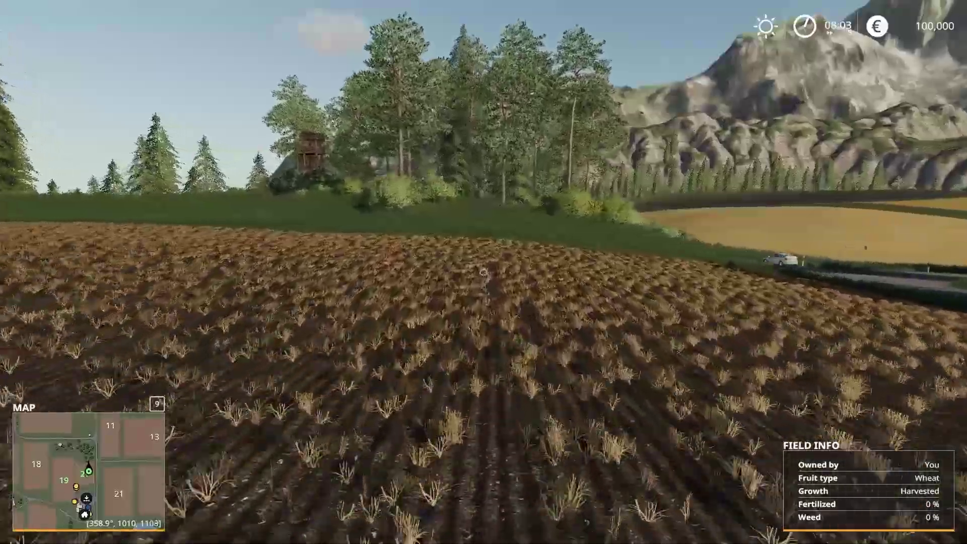
key("w")
key("w")
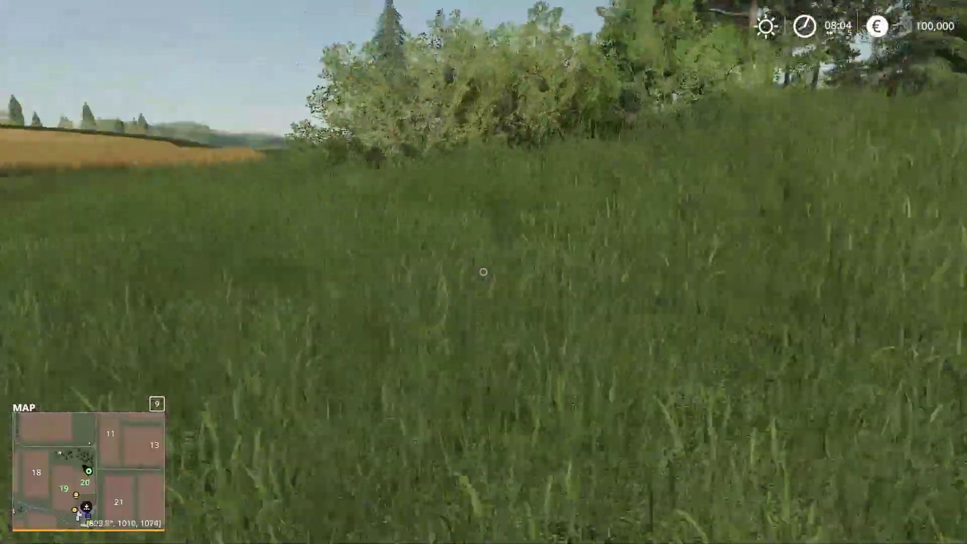
mouse_move(483, 272)
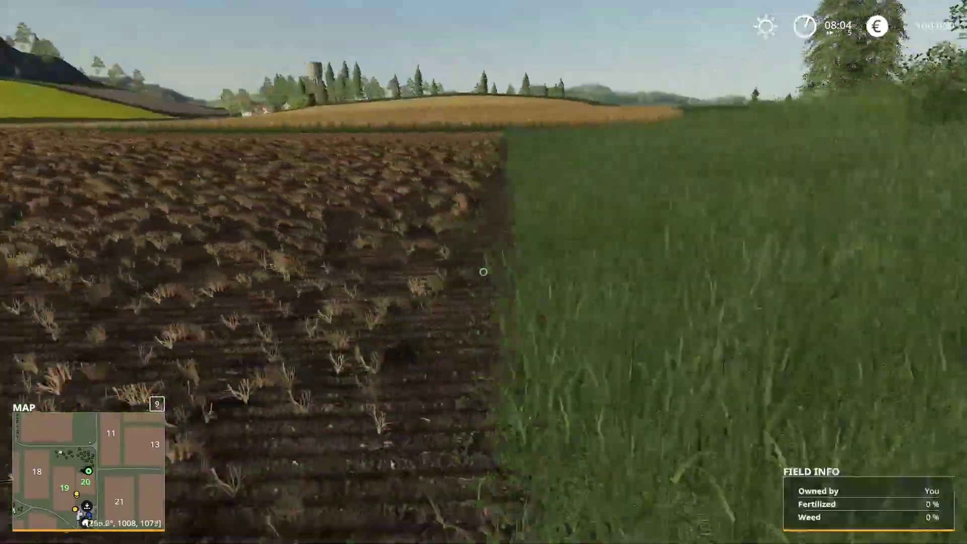
key("a")
key("a")
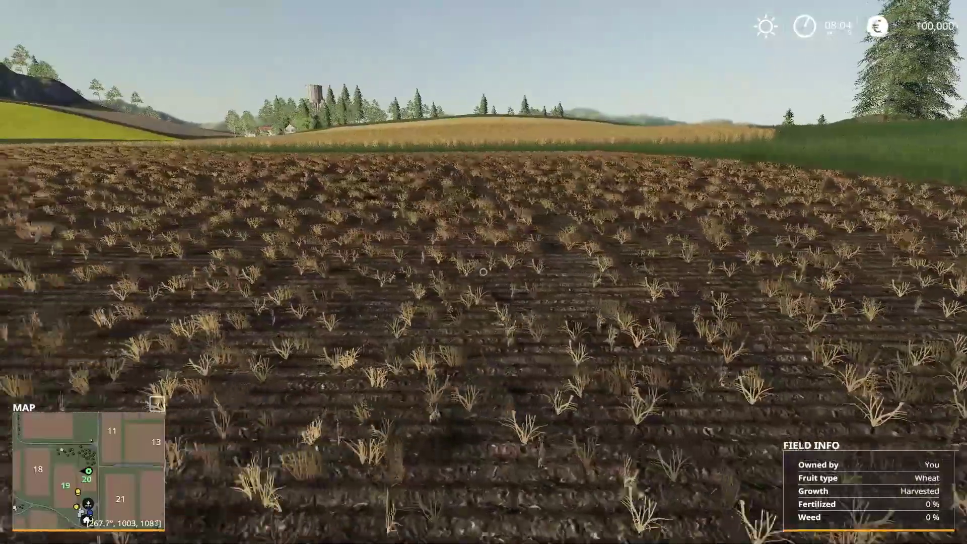
key("s")
key("s")
key("d")
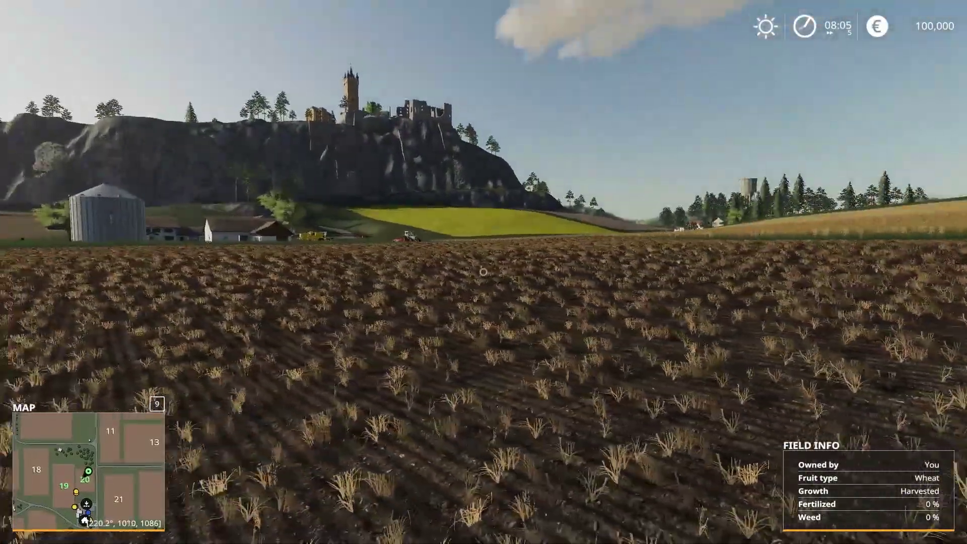
key("w")
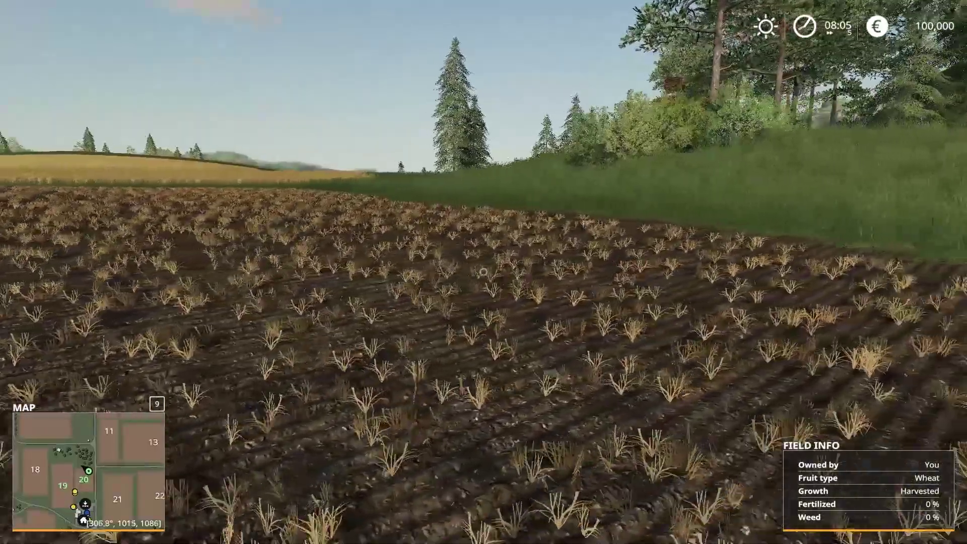
key("w")
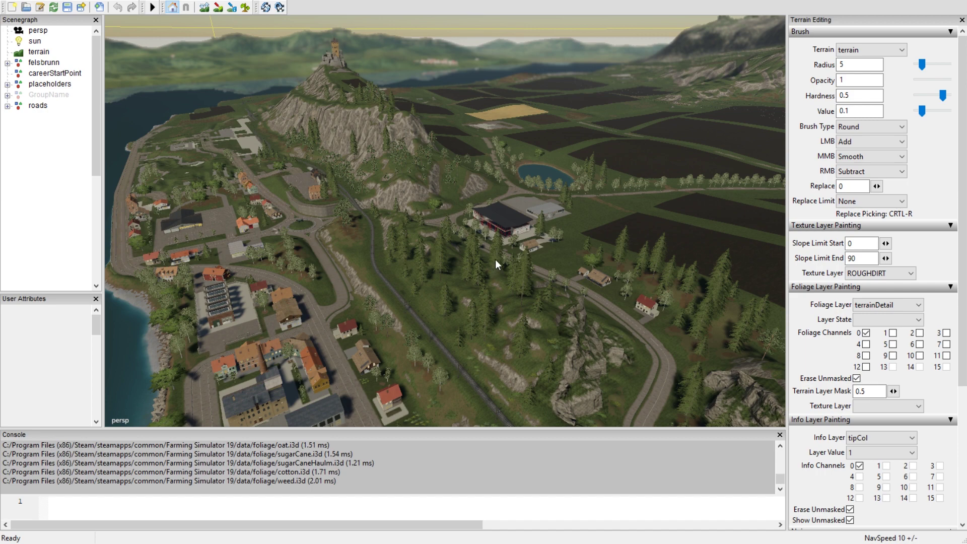
- Switch to GIANTS Editor, set the terrain brush type to Square and activate foliage painting at the field's roadside corner
right_click_drag(466, 263, 157, 336)
key("w")
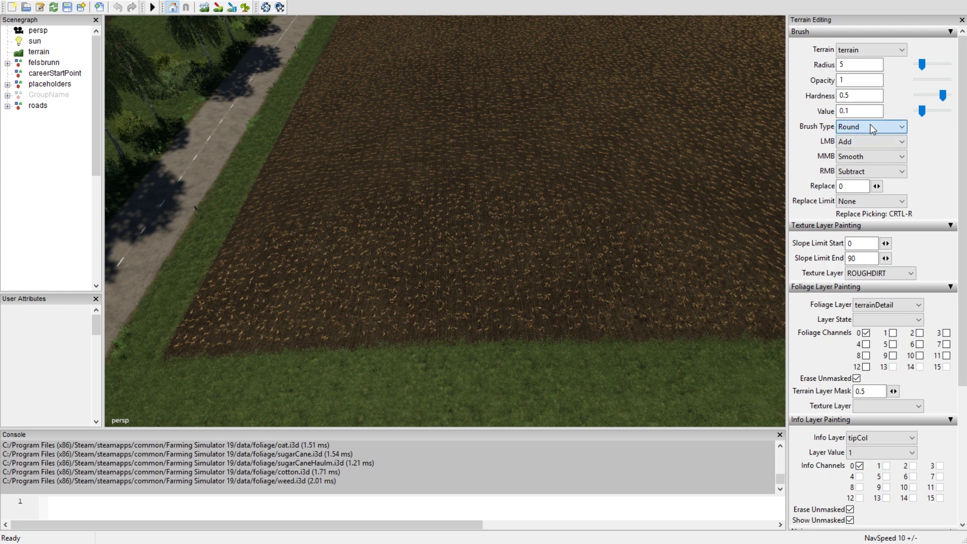
key("Down")
left_click(247, 8)
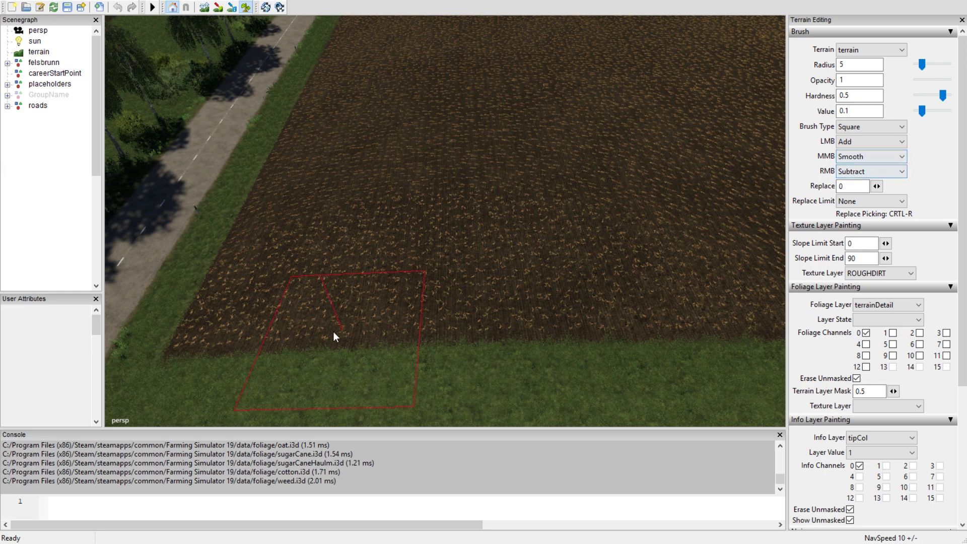
- Erase the terrainDetail soil from the field's roadside corner with the radius 5 square brush
left_click(263, 291)
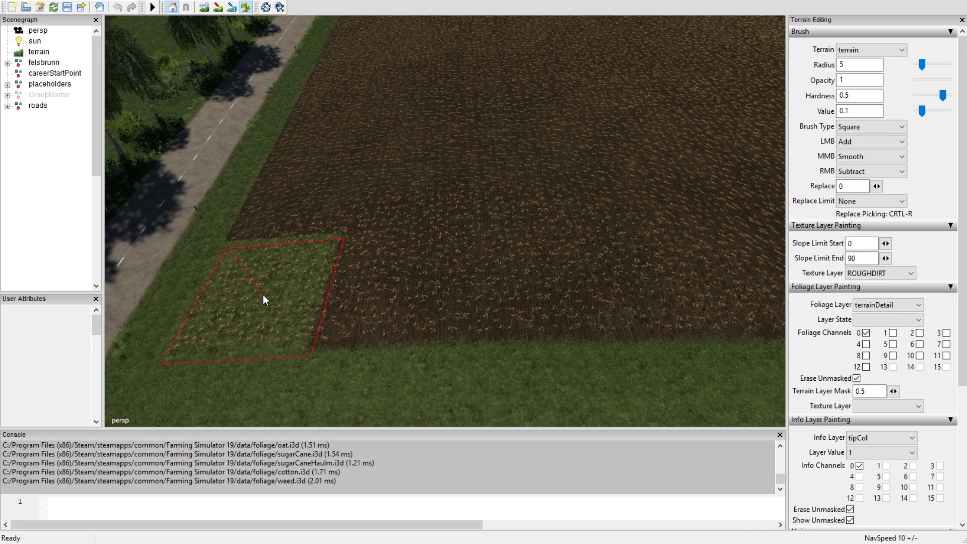
left_click_drag(263, 292, 337, 291)
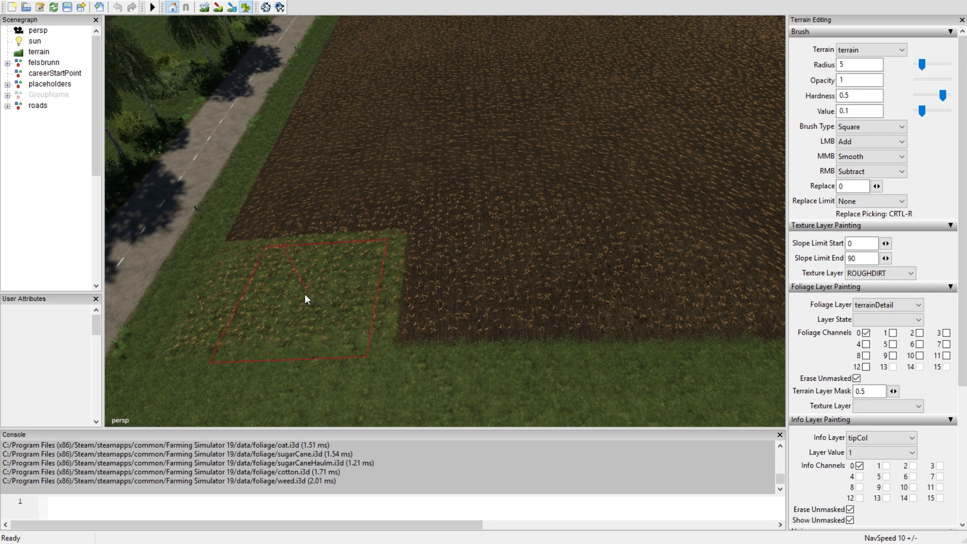
mouse_move(281, 290)
left_mouse_down()
mouse_move(278, 228)
mouse_move(302, 177)
mouse_move(307, 194)
mouse_move(367, 208)
mouse_move(391, 172)
mouse_move(424, 239)
mouse_move(408, 273)
mouse_move(449, 287)
mouse_move(406, 276)
mouse_move(507, 231)
mouse_move(496, 170)
left_mouse_up()
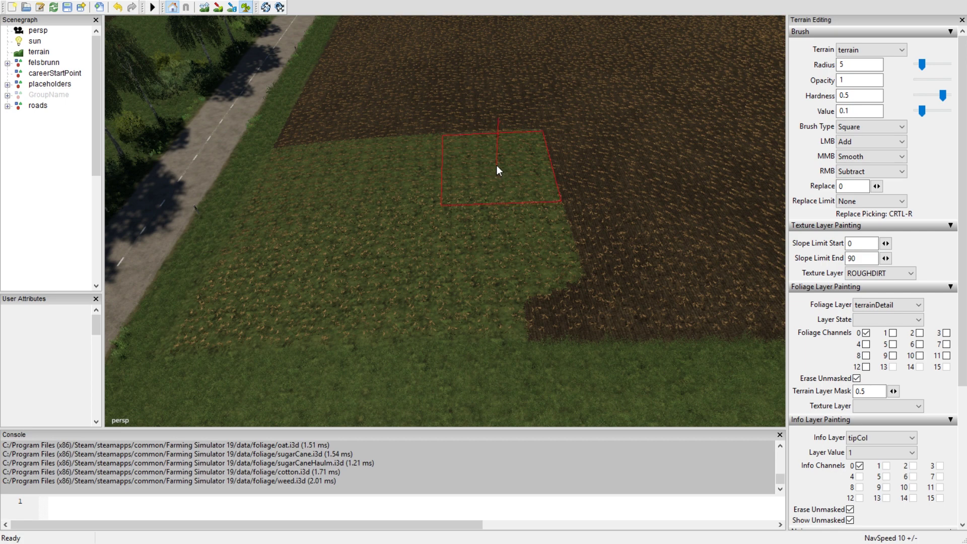
mouse_move(498, 233)
left_mouse_down()
mouse_move(567, 281)
mouse_move(595, 163)
left_mouse_up()
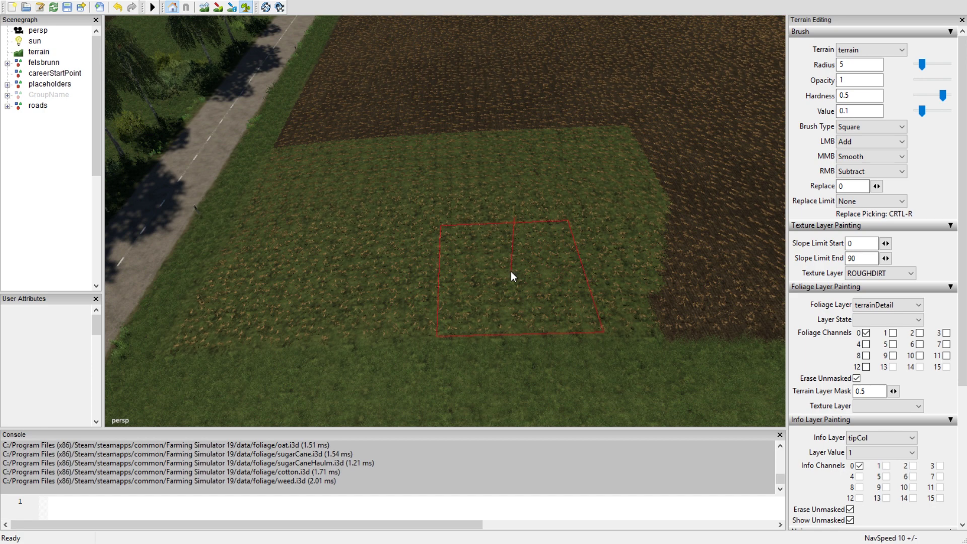
- Continue erasing the terrainDetail soil across the middle of the field's near end
right_click_drag(511, 276, 410, 276)
mouse_move(503, 248)
right_mouse_down()
mouse_move(367, 302)
mouse_move(302, 266)
mouse_move(258, 280)
right_mouse_up()
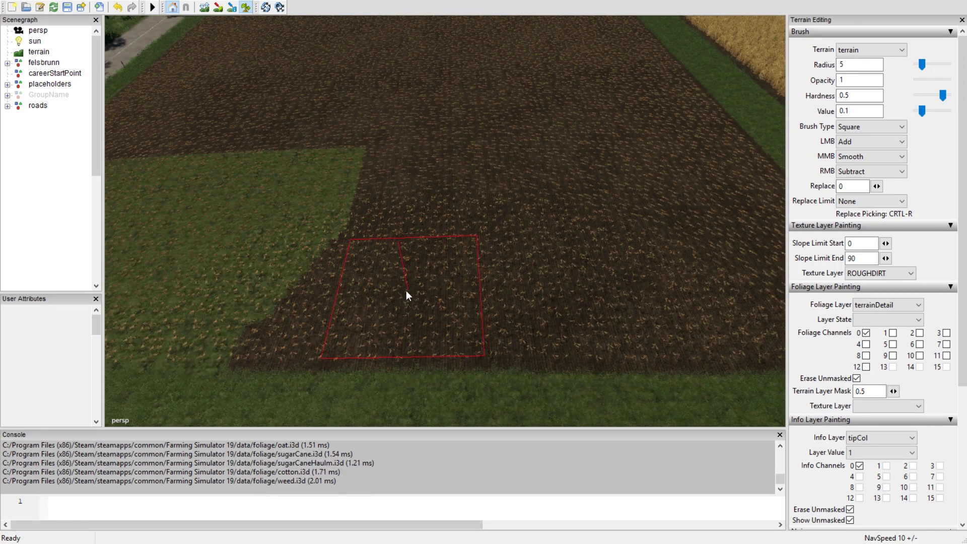
left_click_drag(329, 304, 329, 308)
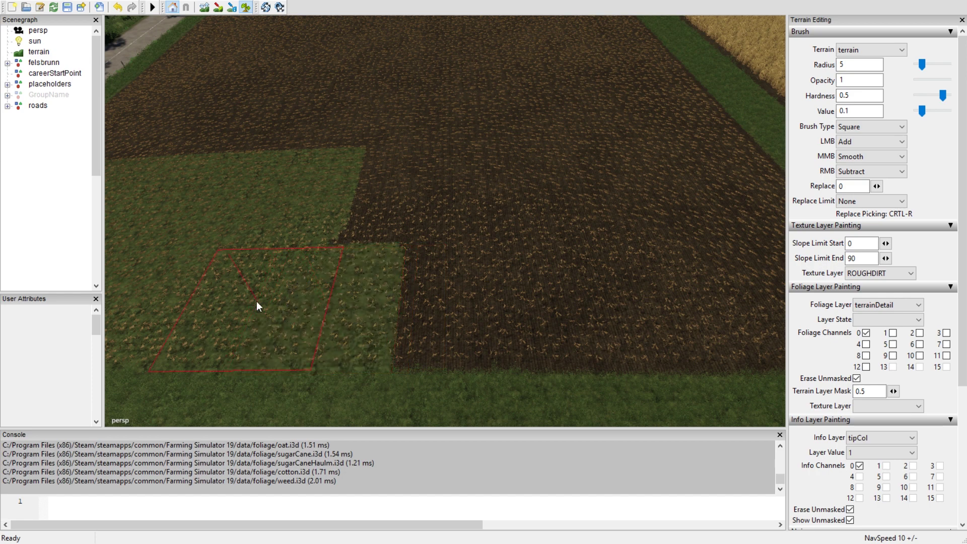
mouse_move(383, 250)
left_mouse_down()
mouse_move(395, 229)
mouse_move(399, 179)
mouse_move(458, 297)
mouse_move(431, 316)
mouse_move(473, 292)
mouse_move(529, 298)
mouse_move(489, 237)
mouse_move(510, 181)
left_mouse_up()
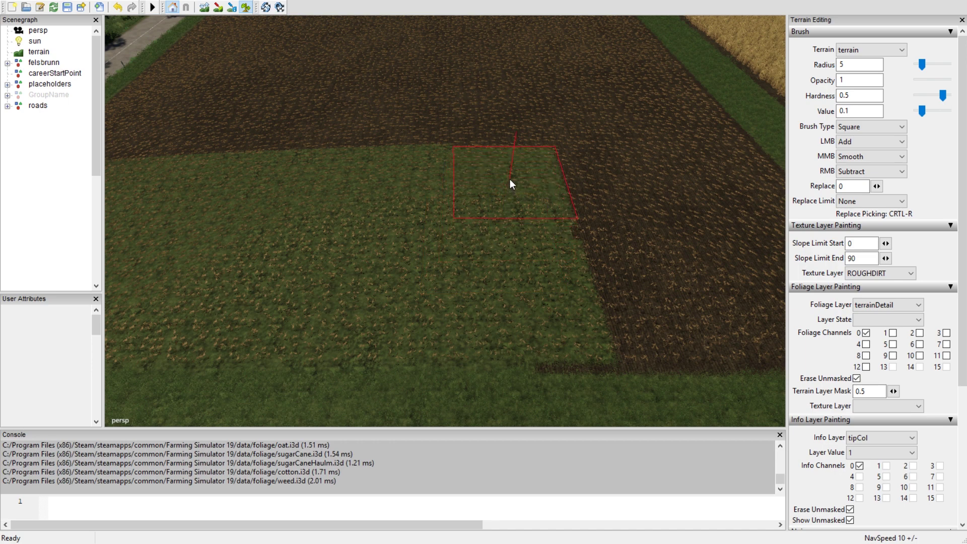
mouse_move(527, 215)
left_mouse_down()
mouse_move(577, 302)
mouse_move(619, 244)
left_mouse_up()
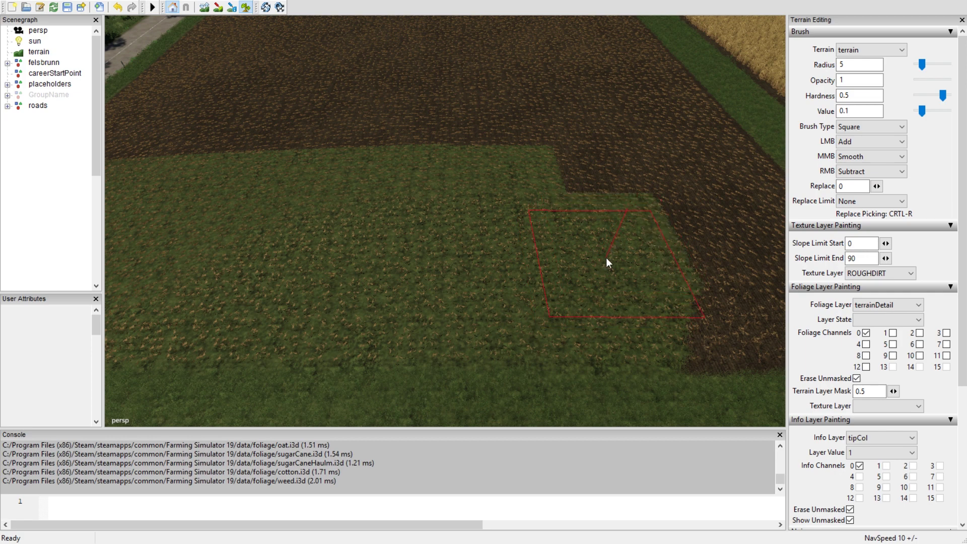
- Extend the erased terrainDetail strip to the grass border beside the standing crop, keeping its far edge straight
scroll(605, 264, "up", 3)
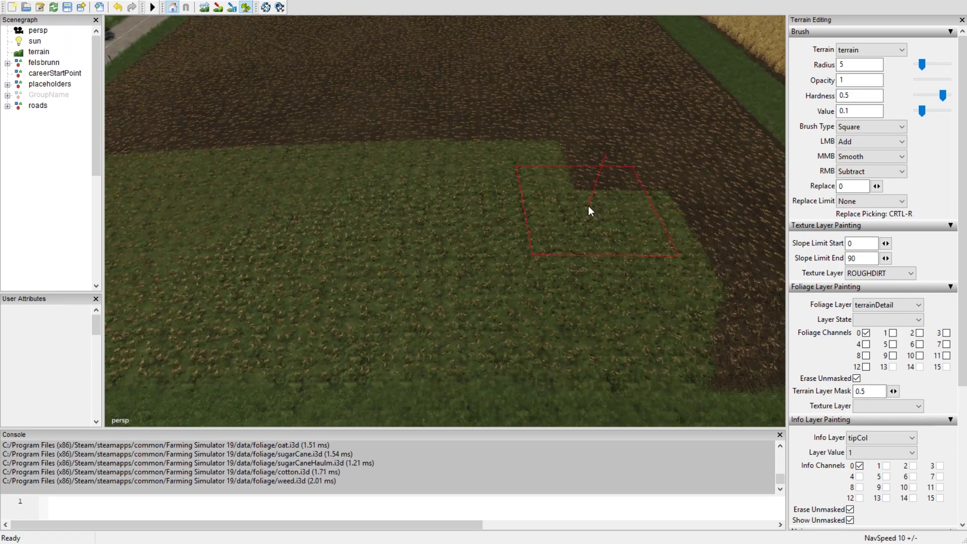
scroll(563, 227, "up", 3)
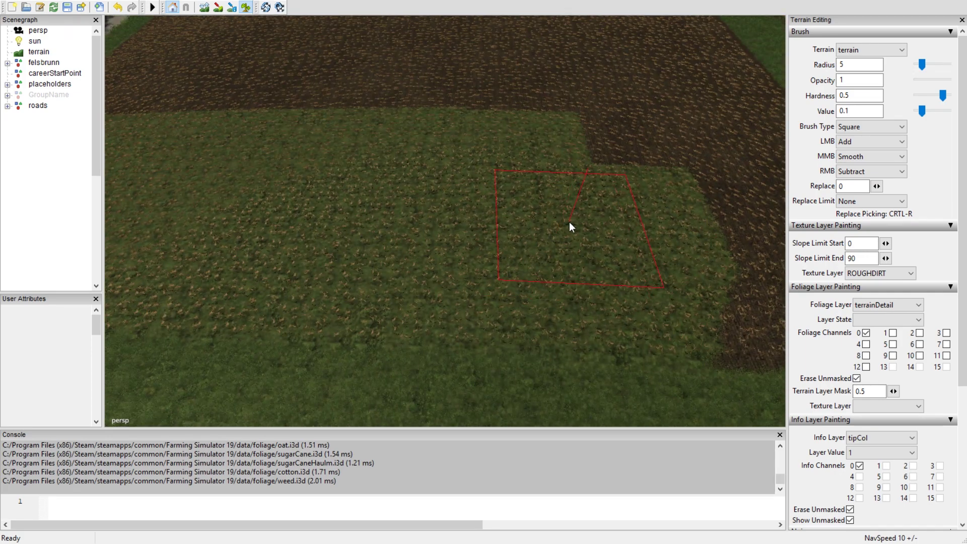
scroll(590, 246, "down", 5)
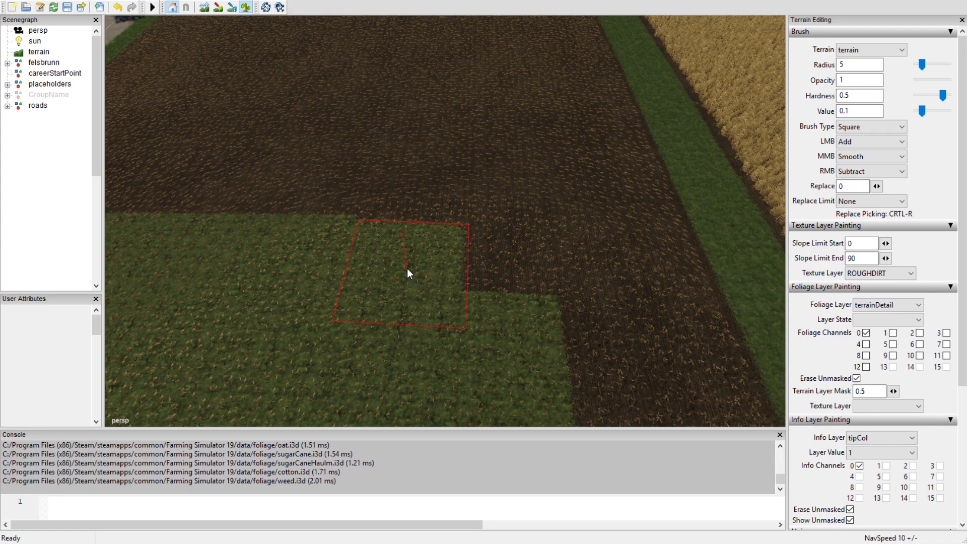
mouse_move(400, 266)
left_mouse_down()
mouse_move(442, 279)
mouse_move(501, 270)
mouse_move(557, 280)
mouse_move(575, 325)
mouse_move(633, 276)
mouse_move(655, 277)
left_mouse_up()
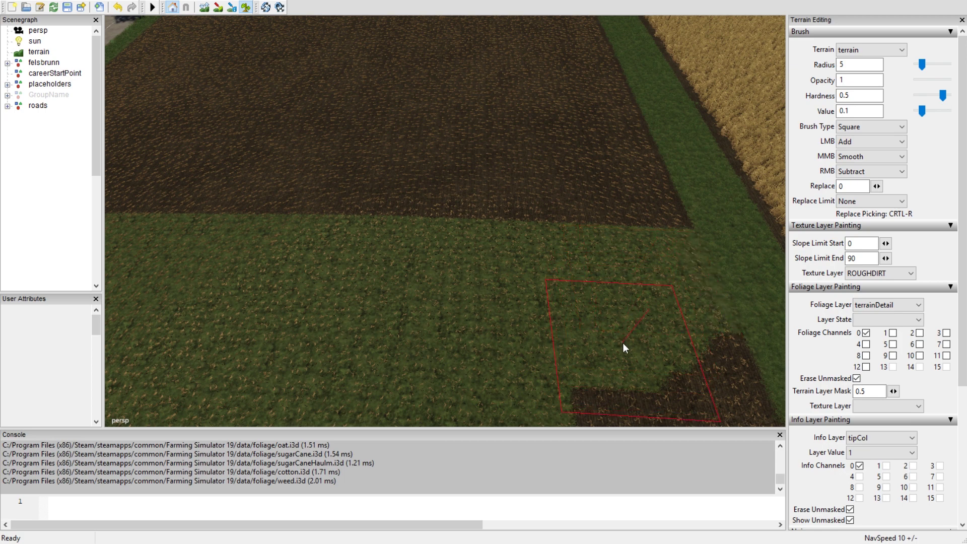
- Clear the leftover soil along the border beside the standing crop, undoing the stroke that cuts into the neighbouring field
middle_click_drag(622, 346, 522, 261)
mouse_move(507, 275)
left_mouse_down()
mouse_move(432, 325)
mouse_move(411, 316)
mouse_move(541, 322)
left_mouse_up()
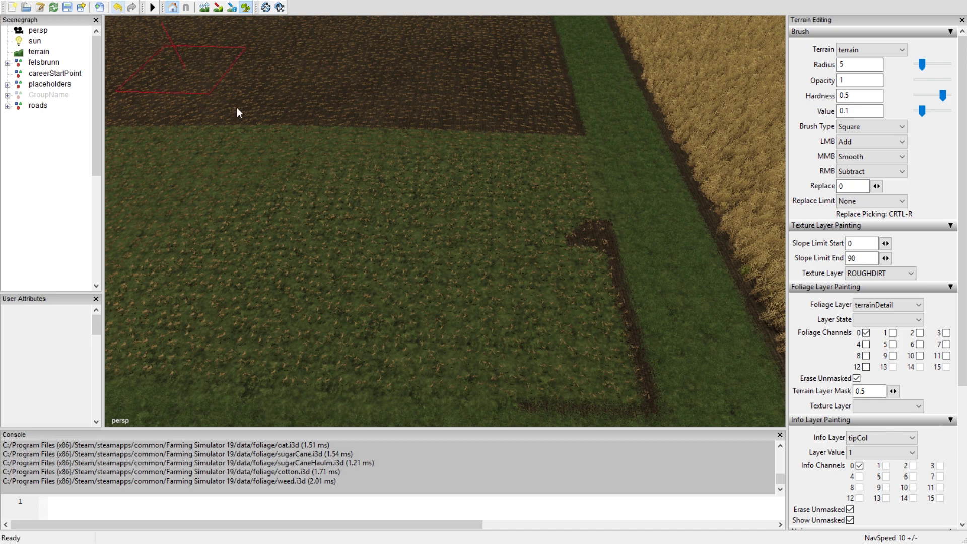
left_click(547, 264)
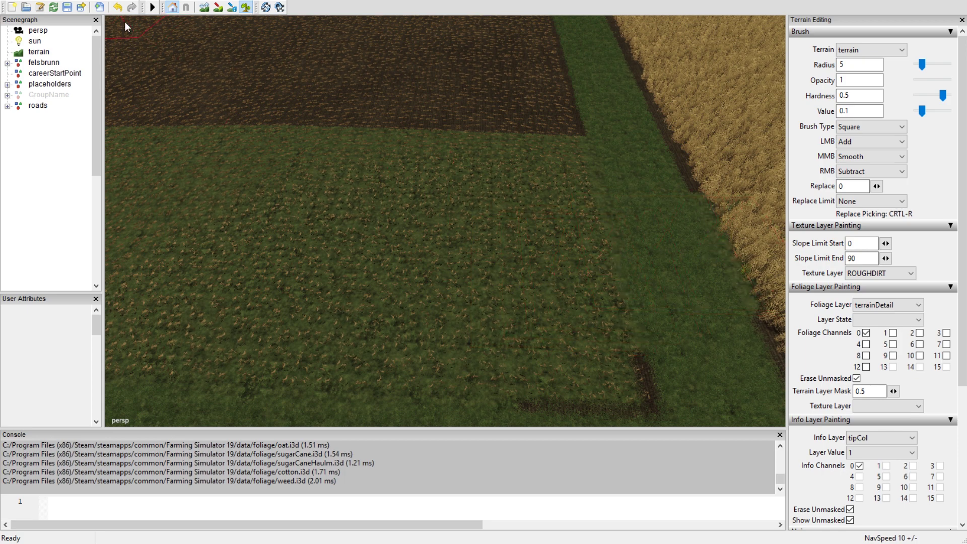
left_click(118, 7)
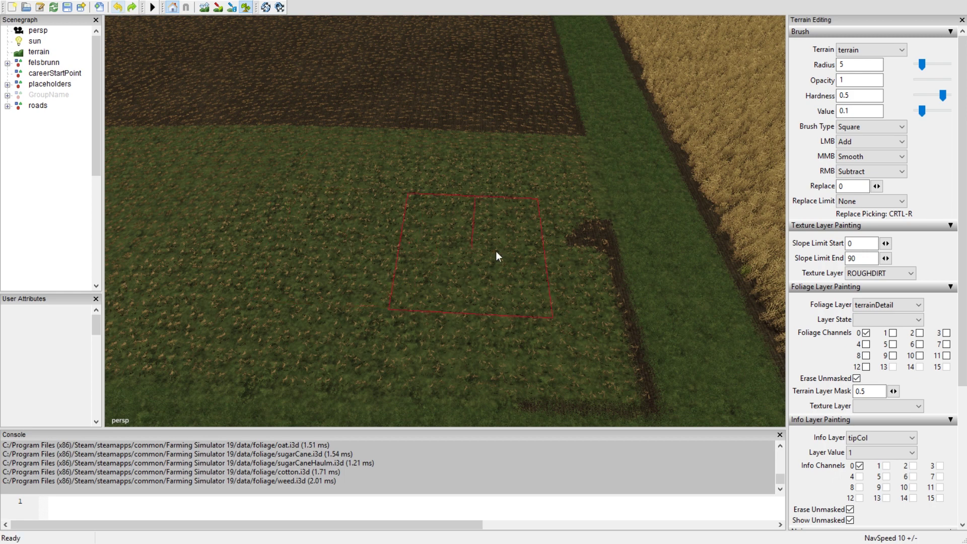
mouse_move(523, 253)
left_mouse_down()
mouse_move(550, 273)
mouse_move(549, 322)
mouse_move(558, 329)
left_mouse_up()
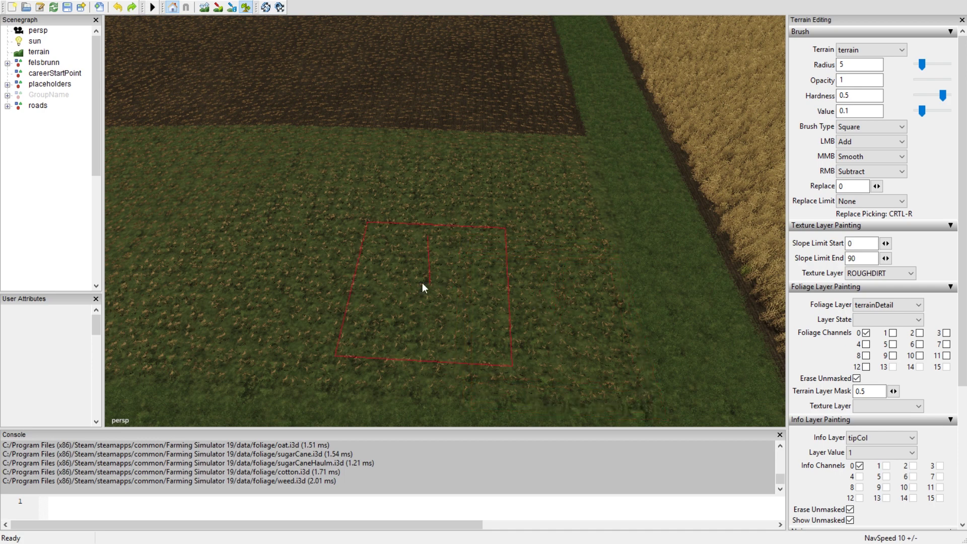
- Switch the foliage layer to grass and enable foliage channels 1, 5 and 6 for the green middle state
mouse_move(283, 256)
right_mouse_down()
mouse_move(482, 248)
mouse_move(276, 300)
right_mouse_up()
mouse_move(372, 283)
right_mouse_down()
mouse_move(514, 282)
mouse_move(240, 263)
mouse_move(476, 260)
mouse_move(307, 244)
mouse_move(434, 256)
mouse_move(367, 237)
mouse_move(265, 251)
mouse_move(299, 251)
right_mouse_up()
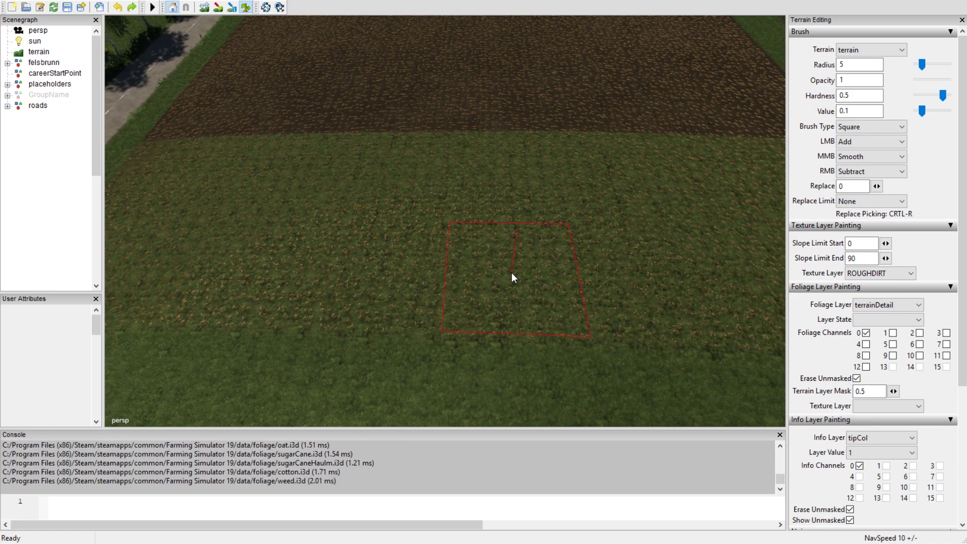
left_click(920, 308)
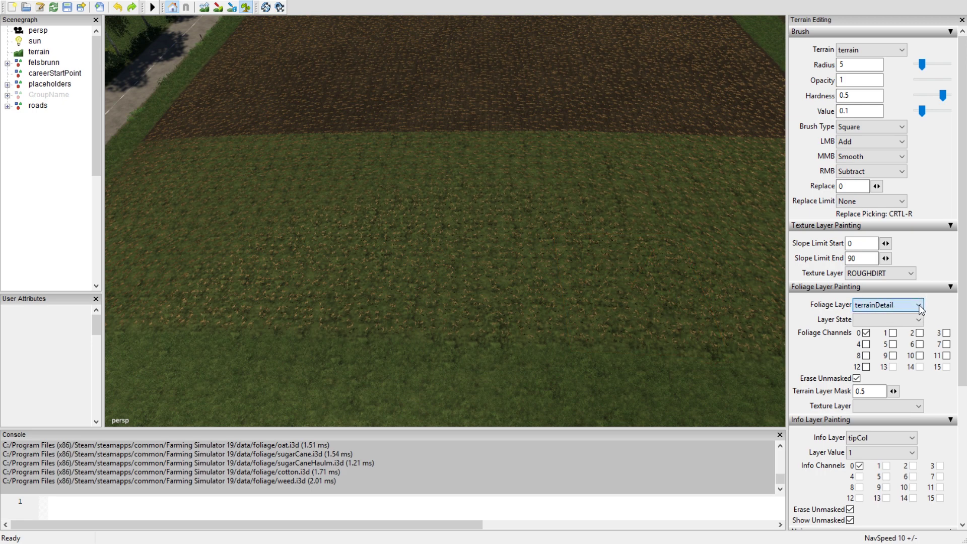
left_click(879, 348)
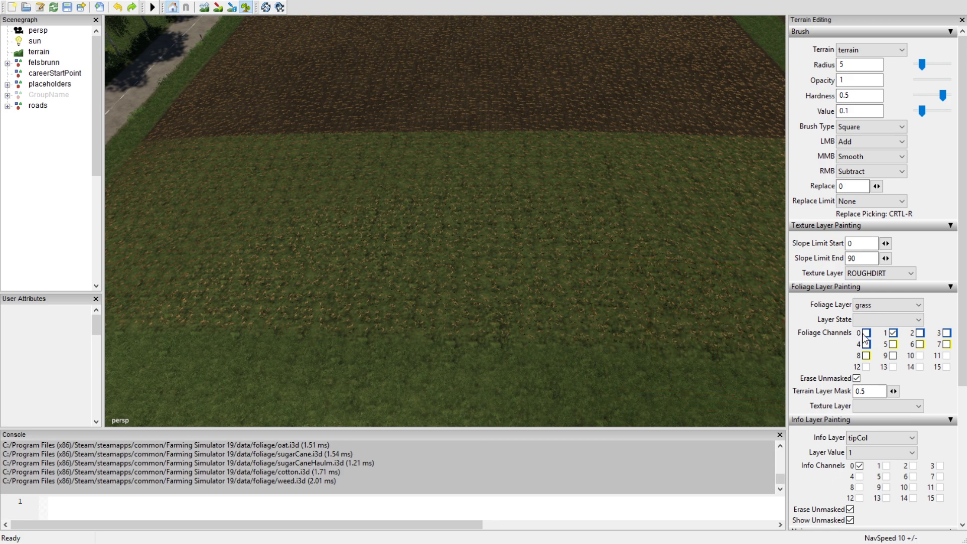
left_click(893, 345)
left_click(919, 344)
- Paint green middle grass over the stubble in the centre and roadside part of the cleared strip
mouse_move(366, 274)
left_mouse_down()
mouse_move(323, 273)
mouse_move(434, 280)
left_mouse_up()
left_click_drag(315, 286, 255, 283)
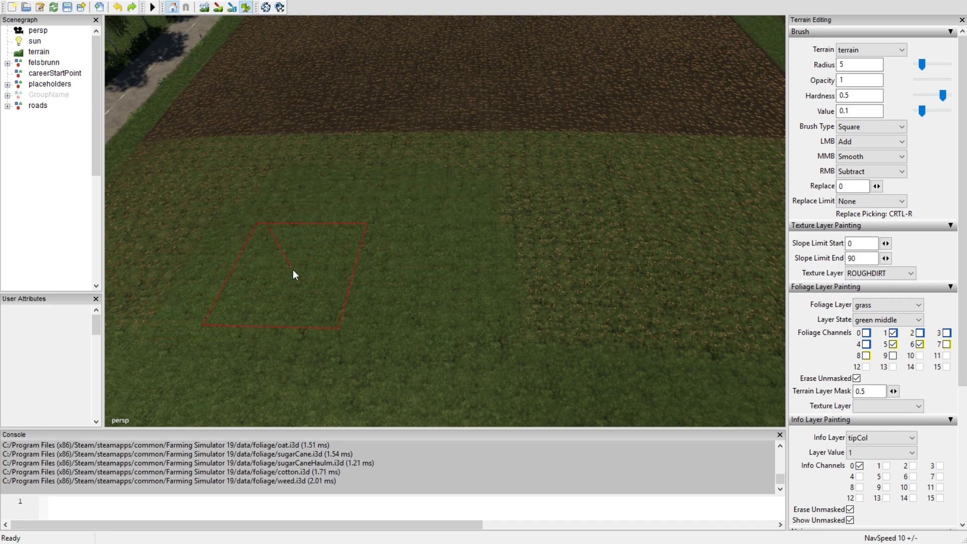
right_click_drag(294, 274, 421, 272)
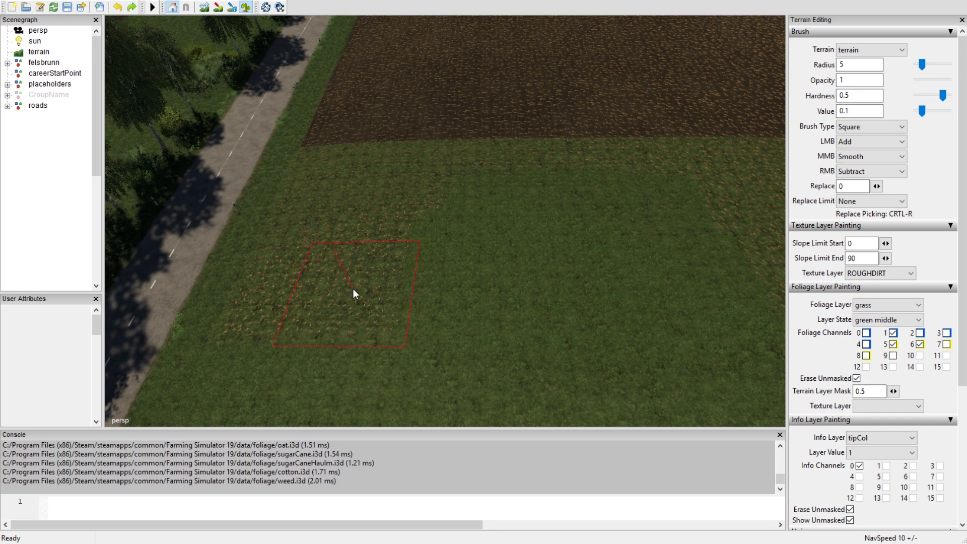
left_click_drag(351, 287, 302, 291)
- Paint green middle grass over the stubble in the middle of the cleared strip, heading towards the standing crop
key("d")
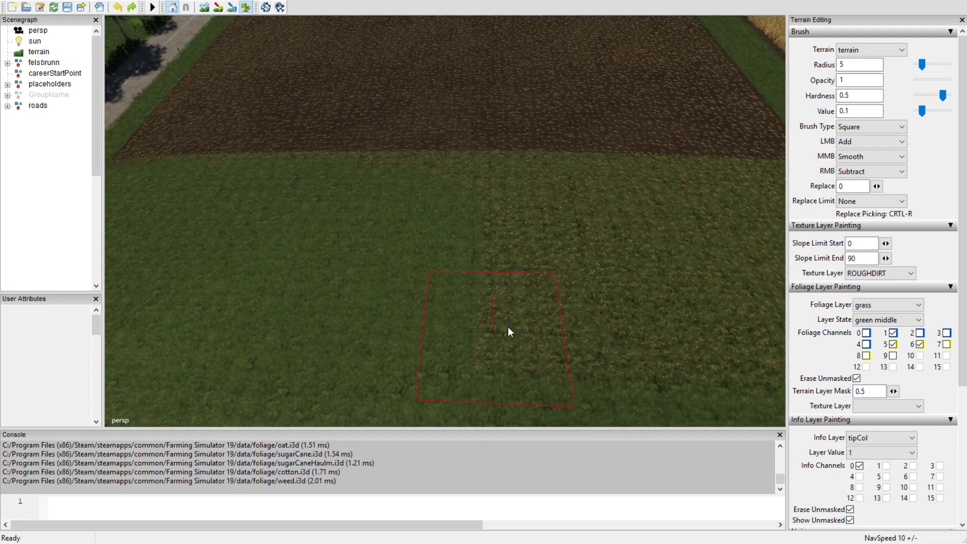
left_click_drag(529, 319, 561, 303)
mouse_move(664, 309)
left_mouse_down()
mouse_move(683, 290)
mouse_move(671, 252)
left_mouse_up()
- Paint green middle grass over the remaining stubble beside the standing crop, up to the edge of the remaining field
key("d")
mouse_move(523, 326)
left_mouse_down()
mouse_move(524, 318)
mouse_move(600, 326)
left_mouse_up()
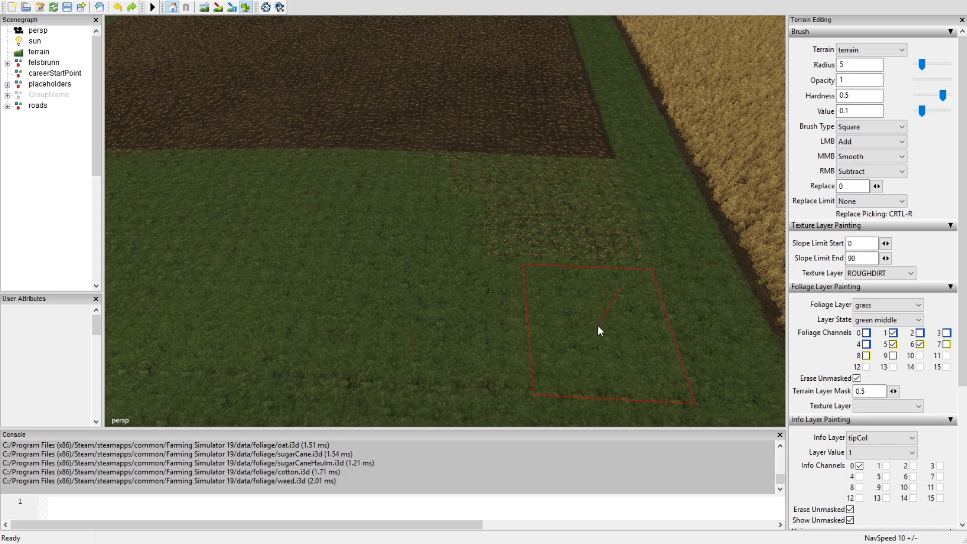
mouse_move(543, 305)
left_mouse_down()
mouse_move(517, 287)
mouse_move(507, 263)
left_mouse_up()
right_click_drag(501, 222, 497, 257)
right_click_drag(512, 211, 505, 283)
mouse_move(503, 229)
right_mouse_down()
mouse_move(498, 137)
mouse_move(531, 186)
right_mouse_up()
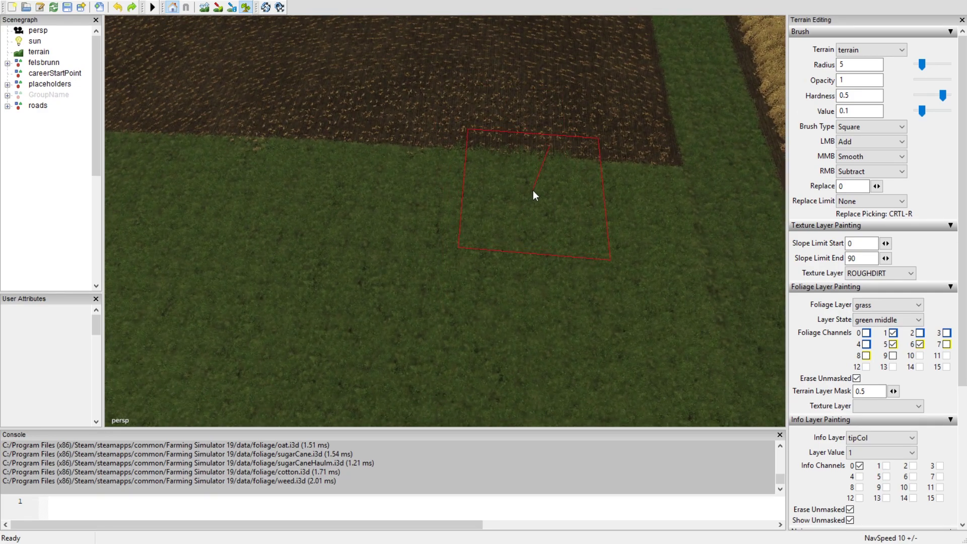
- Examine the painted grass along its border with the remaining stubble, from the road to the standing crop
mouse_move(500, 221)
right_mouse_down()
mouse_move(415, 227)
mouse_move(259, 190)
mouse_move(523, 246)
mouse_move(506, 285)
mouse_move(420, 340)
mouse_move(452, 265)
right_mouse_up()
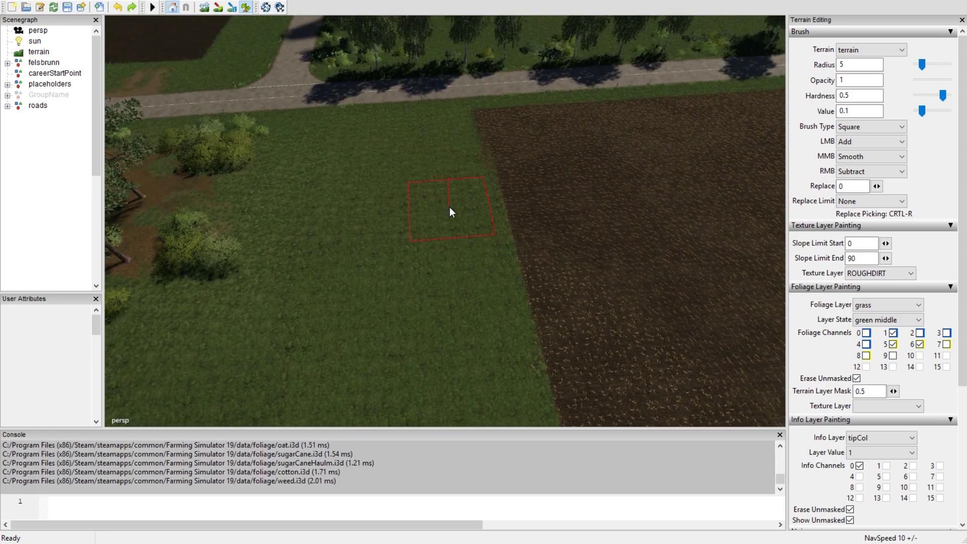
mouse_move(449, 217)
right_mouse_down()
mouse_move(459, 298)
mouse_move(455, 84)
right_mouse_up()
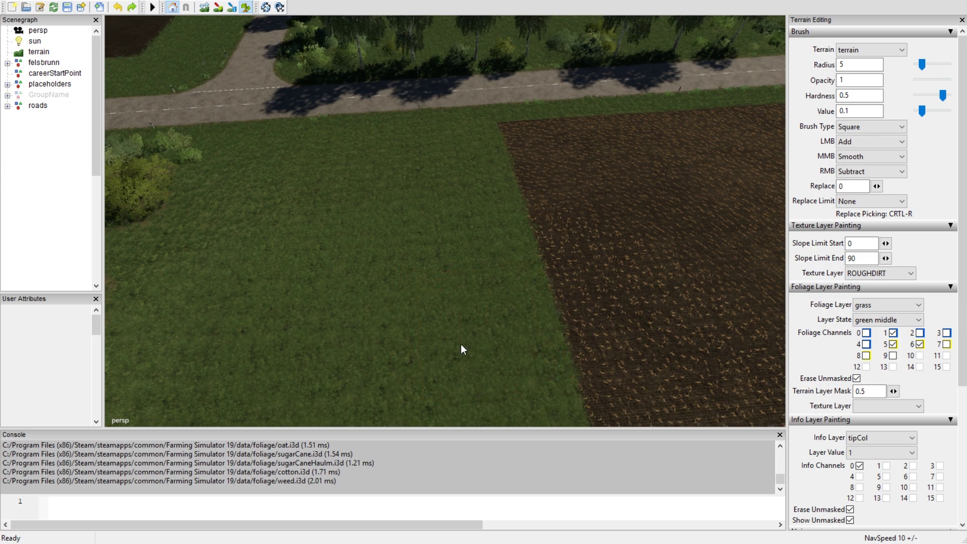
scroll(461, 348, "up", 3)
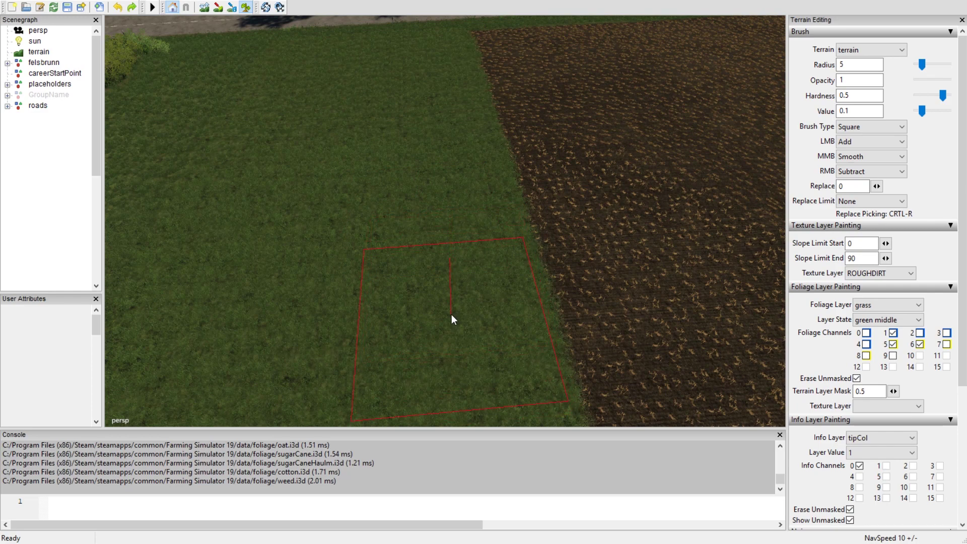
scroll(451, 314, "up", 3)
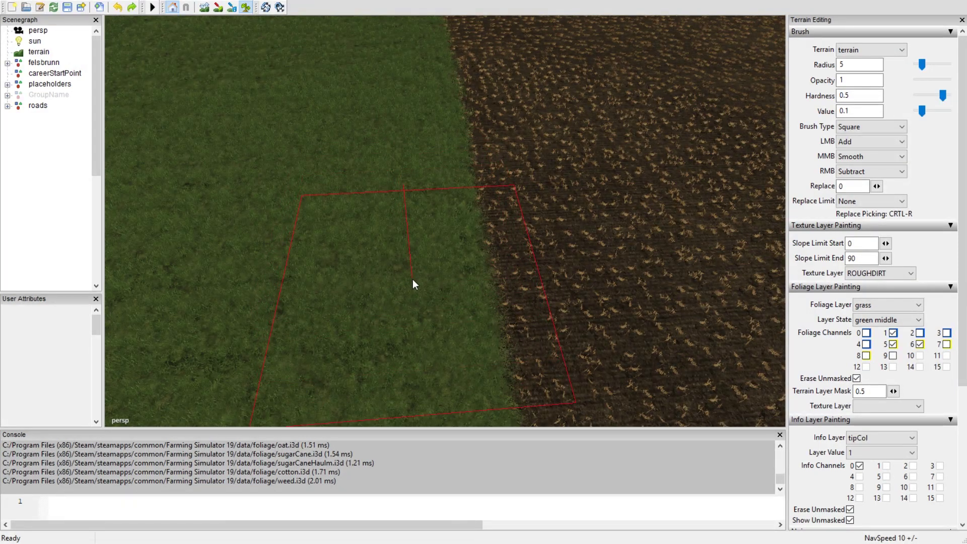
scroll(413, 296, "down", 4)
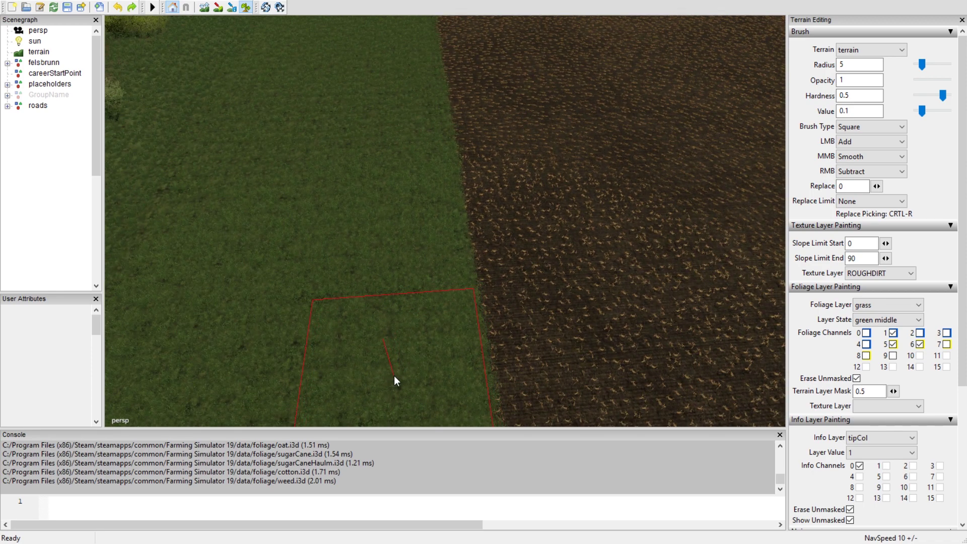
scroll(430, 362, "up", 3)
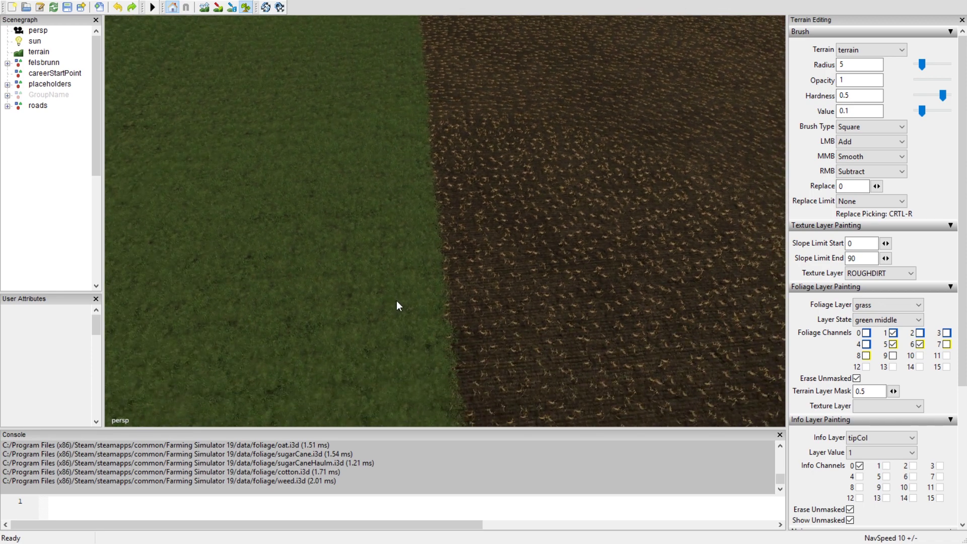
scroll(393, 302, "down", 4)
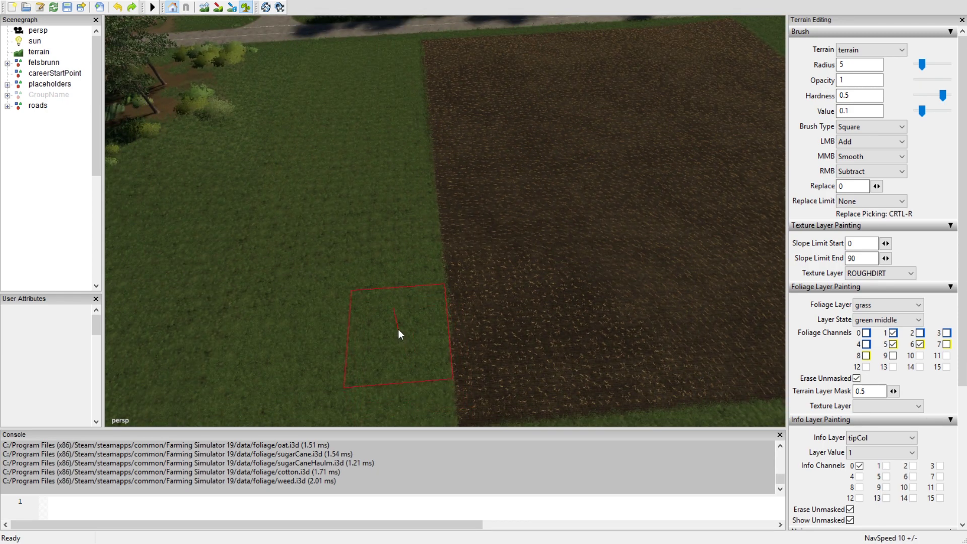
scroll(398, 323, "down", 2)
scroll(382, 272, "up", 2)
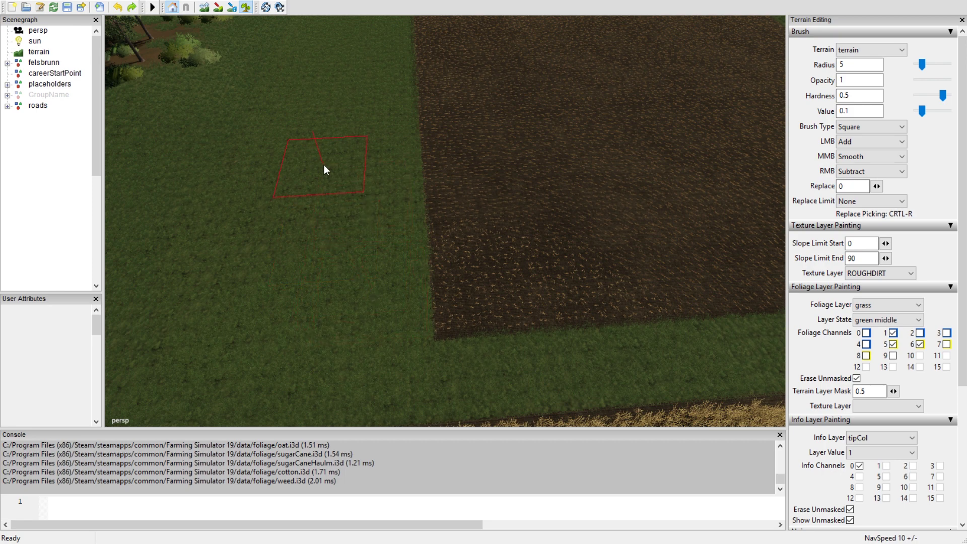
mouse_move(281, 149)
right_mouse_down()
mouse_move(315, 208)
mouse_move(383, 279)
right_mouse_up()
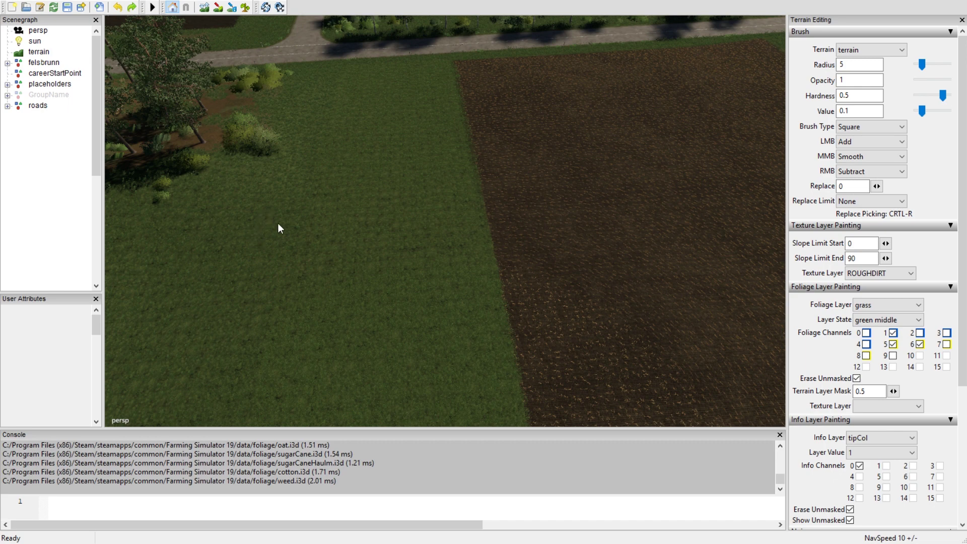
- Select the hunterLodge tower at the edge of the trees and move it out onto the open grass
right_click_drag(258, 227, 227, 202)
right_click_drag(301, 232, 301, 276)
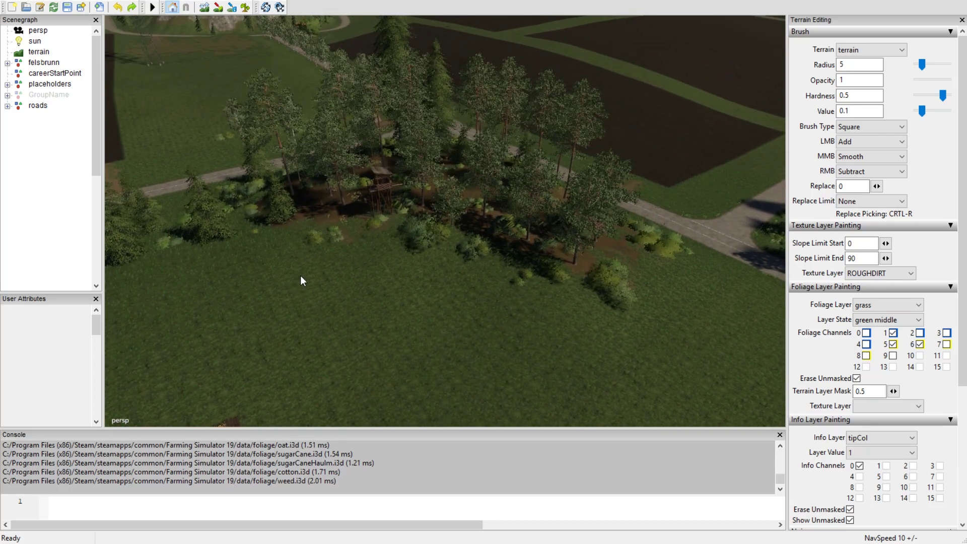
left_click(385, 188)
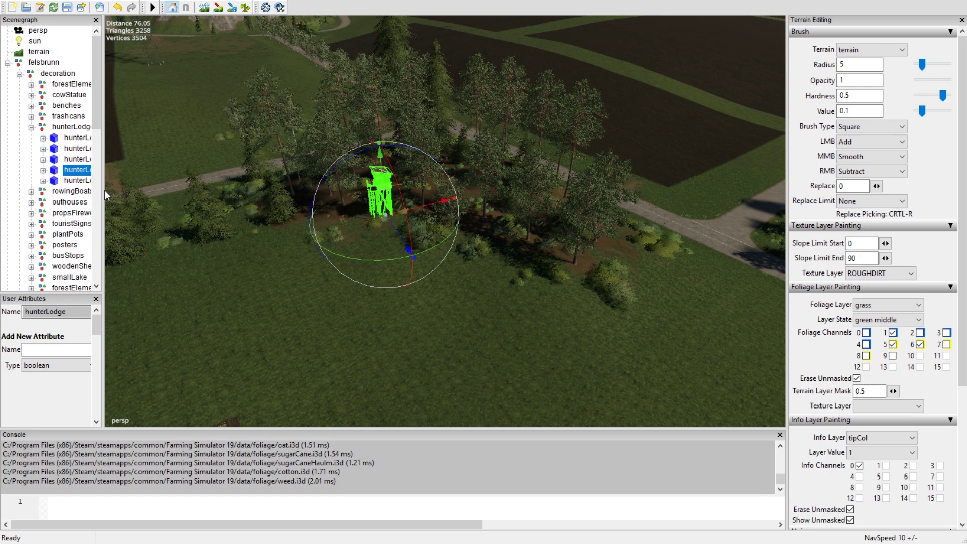
left_click_drag(104, 191, 139, 202)
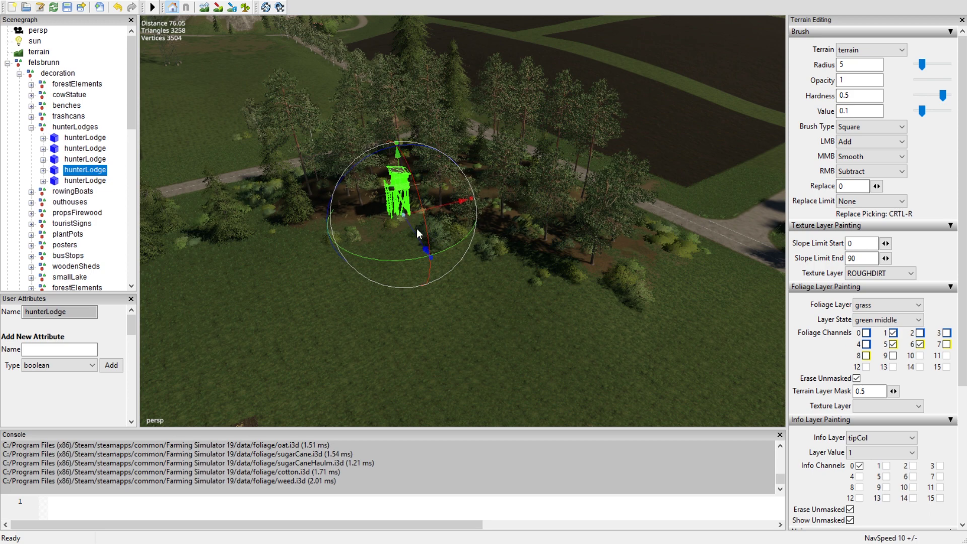
left_click_drag(416, 232, 593, 461)
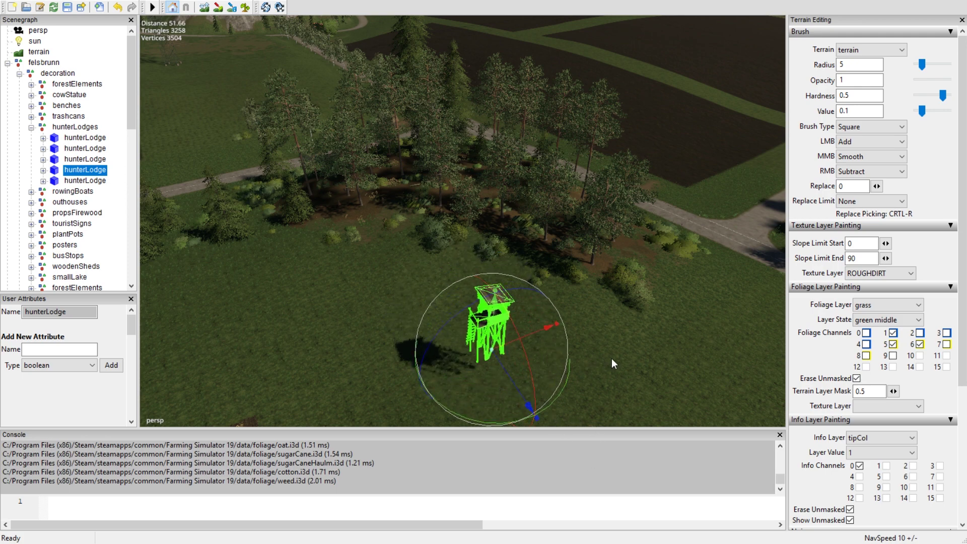
right_click_drag(615, 355, 558, 99)
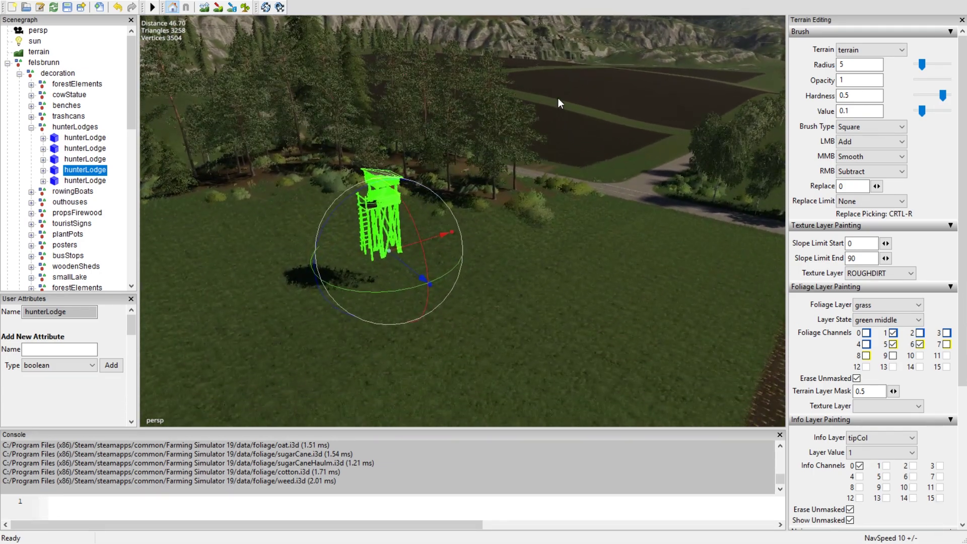
right_click_drag(406, 264, 380, 253)
left_click_drag(468, 292, 430, 260)
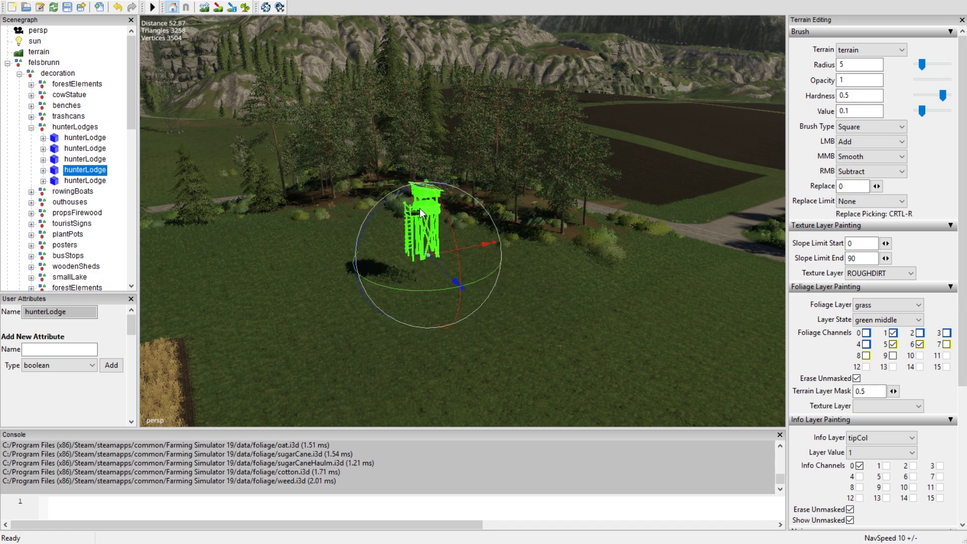
- Lower the hunterLodge tower until its legs stand on the grass, deselect it and save the map
left_click_drag(427, 190, 427, 196)
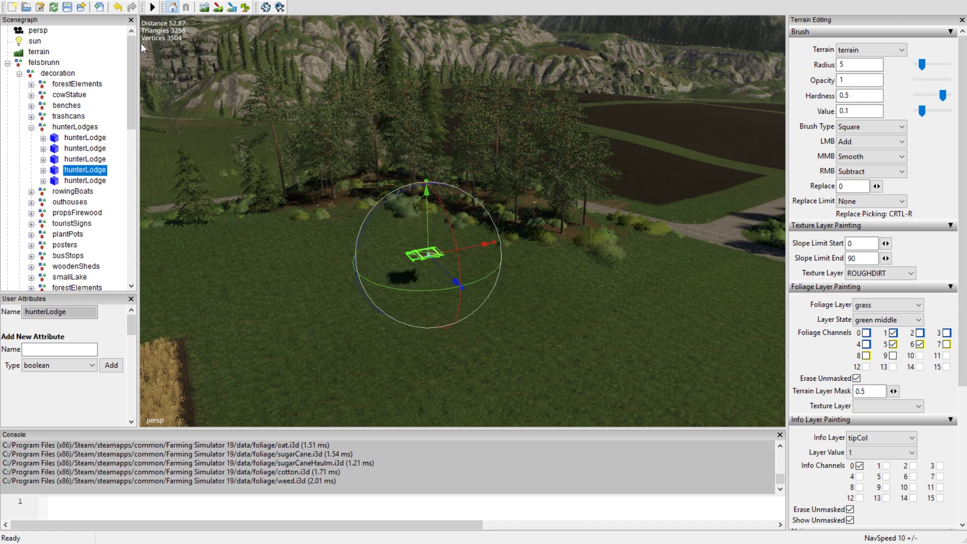
left_click(118, 8)
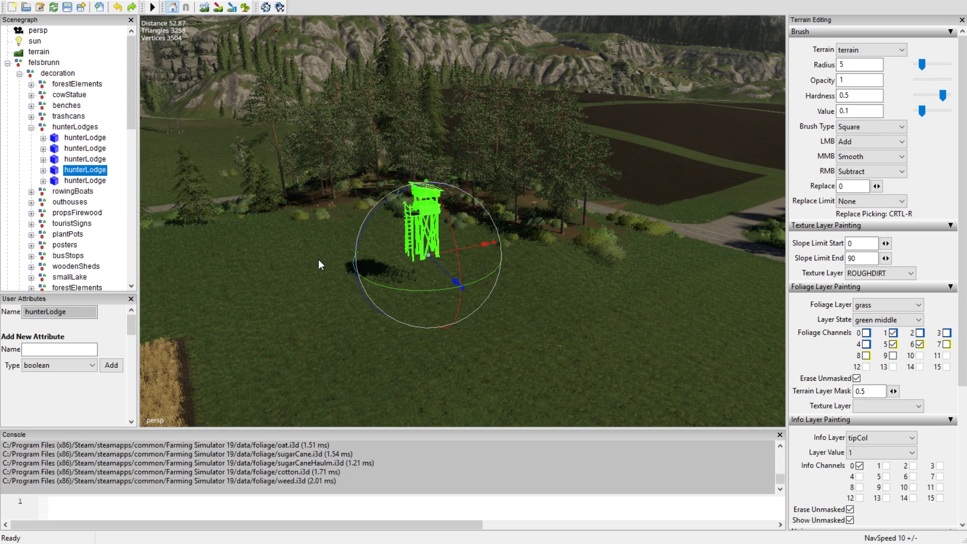
scroll(318, 253, "up", 2)
middle_click_drag(312, 223, 284, 101)
middle_click_drag(311, 217, 265, 82)
scroll(280, 148, "up", 2)
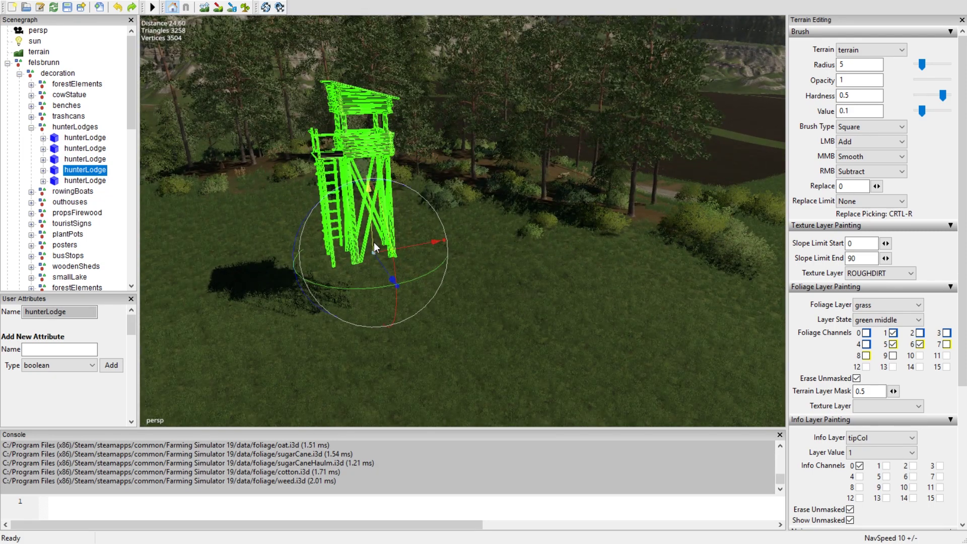
left_click_drag(373, 243, 380, 329)
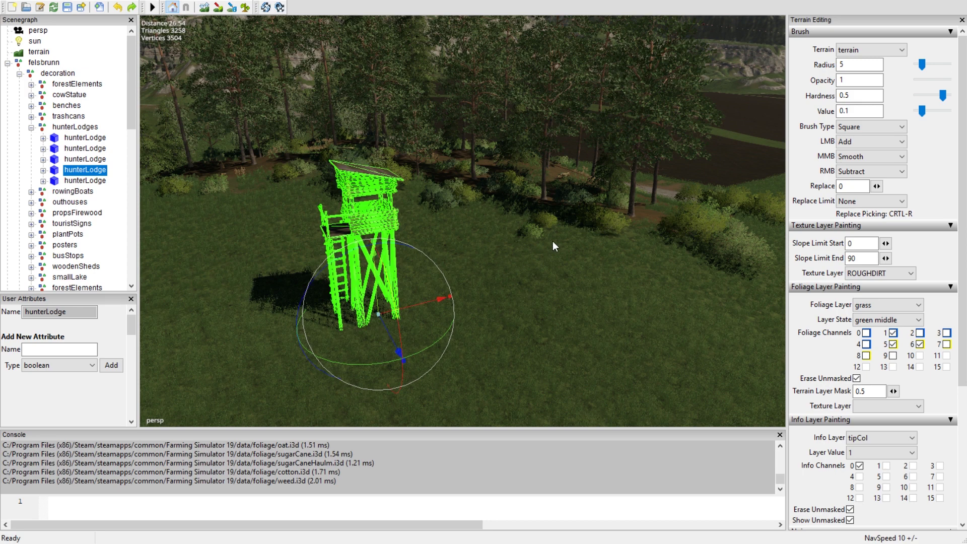
left_click(551, 278)
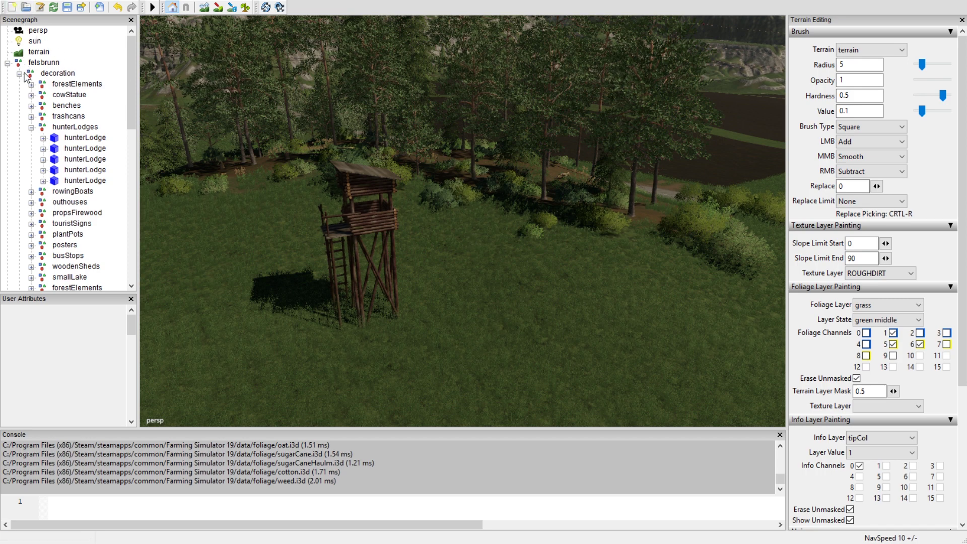
key("ctrl+s")
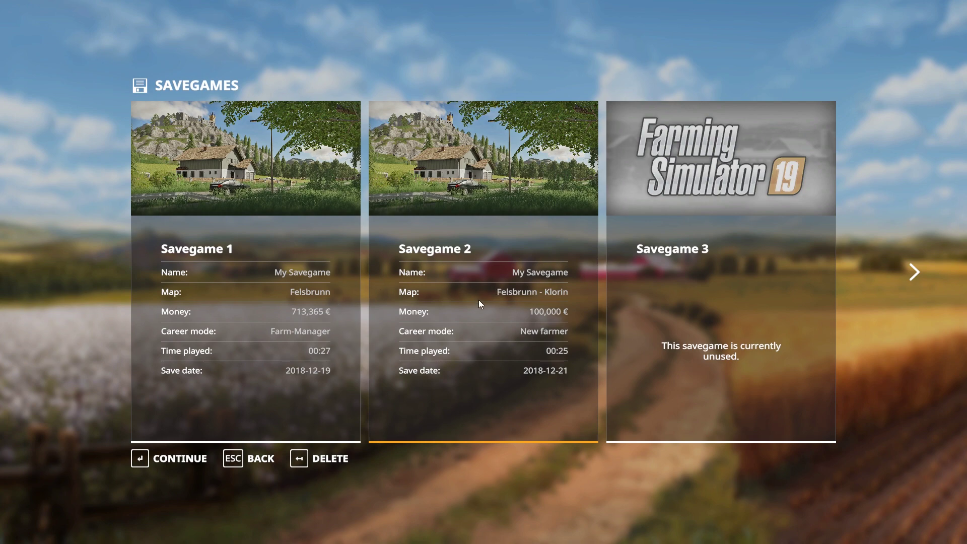
- Switch to Farming Simulator 19 and request deletion of Savegame 2 on the Felsbrunn - Klorin map
left_click(318, 456)
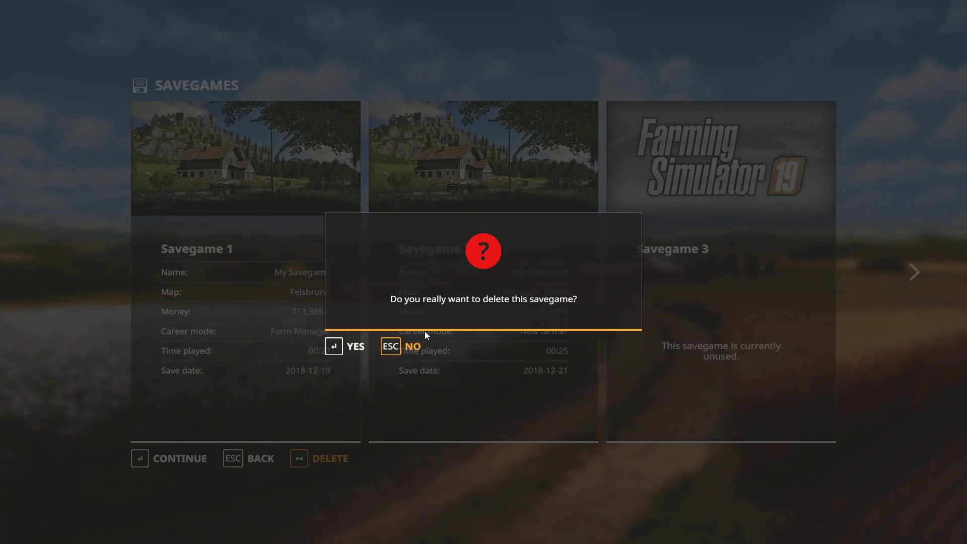